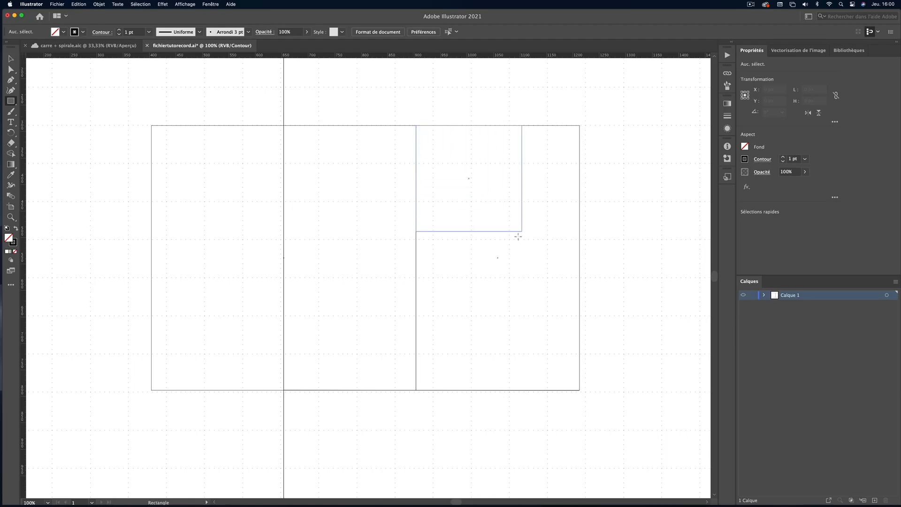
# Subdivide the golden rectangle's right-hand column with successively smaller squares, down to a 73 px square
pyautogui.moveTo(518, 236); pyautogui.dragTo(554, 289)
pyautogui.moveTo(580, 390); pyautogui.dragTo(534, 344)
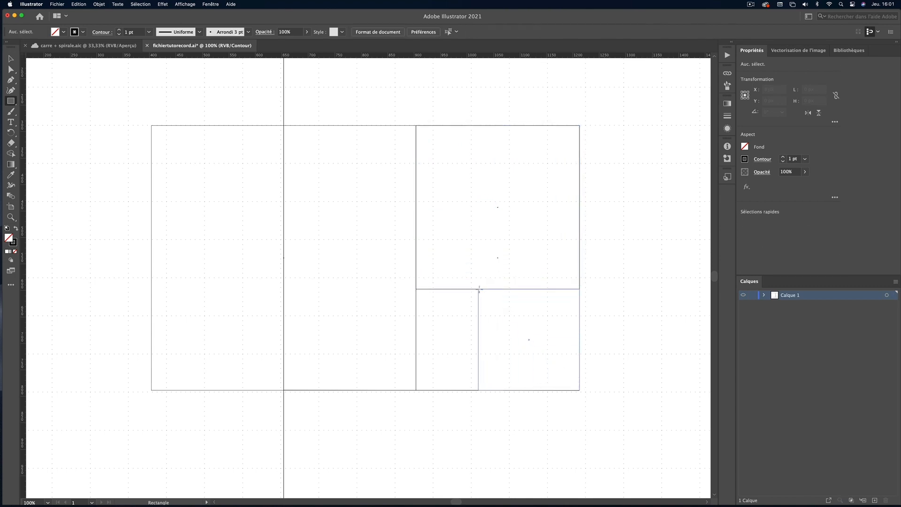
pyautogui.moveTo(480, 290); pyautogui.dragTo(479, 290)
pyautogui.press('super+shift+a')
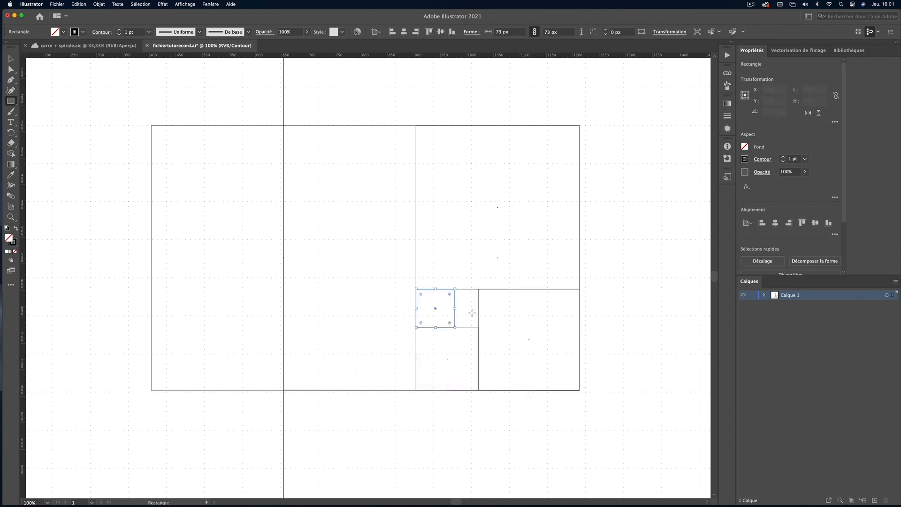
# Continue the subdivision with a 45 px square and the smaller squares that fit in the remaining gap
pyautogui.keyDown('super'); pyautogui.click(487, 415); pyautogui.keyUp('super')
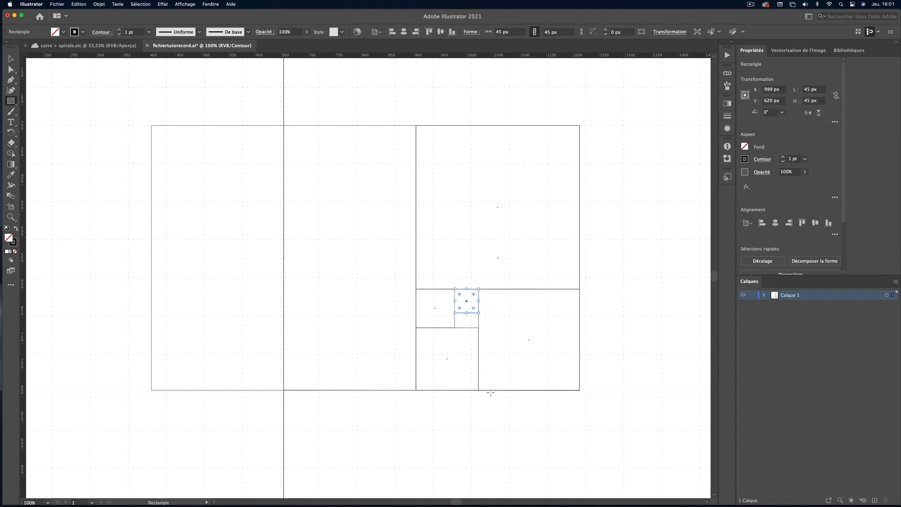
pyautogui.moveTo(463, 312); pyautogui.dragTo(478, 328)
pyautogui.keyDown('super'); pyautogui.click(491, 431); pyautogui.keyUp('super')
pyautogui.press('super+y')
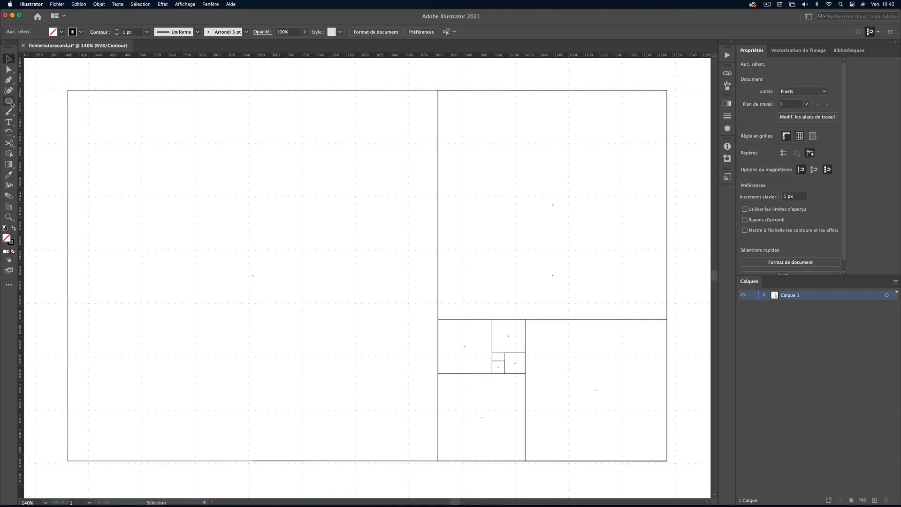
# Draw a 338 px circle inside the large left square and cut it down to its upper-left quarter arc
pyautogui.click(10, 101)
pyautogui.moveTo(264, 265); pyautogui.dragTo(388, 396)
pyautogui.click(9, 142)
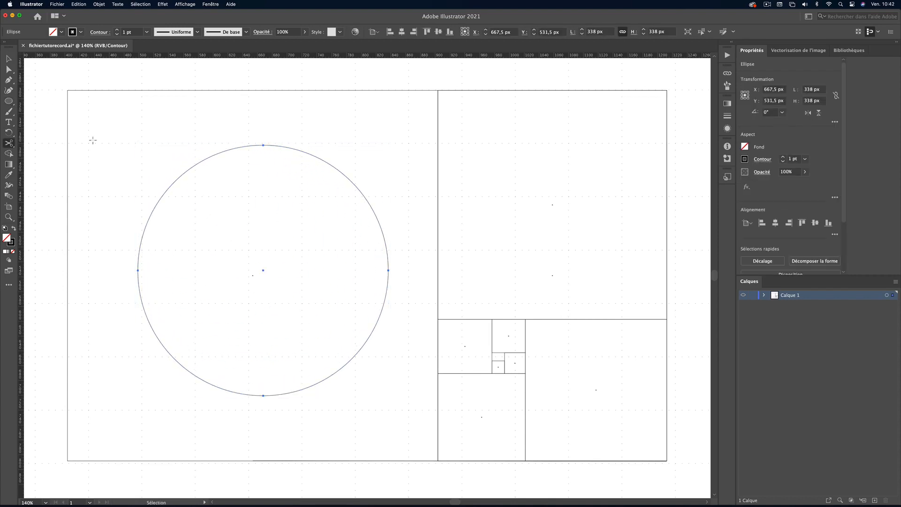
pyautogui.click(263, 145)
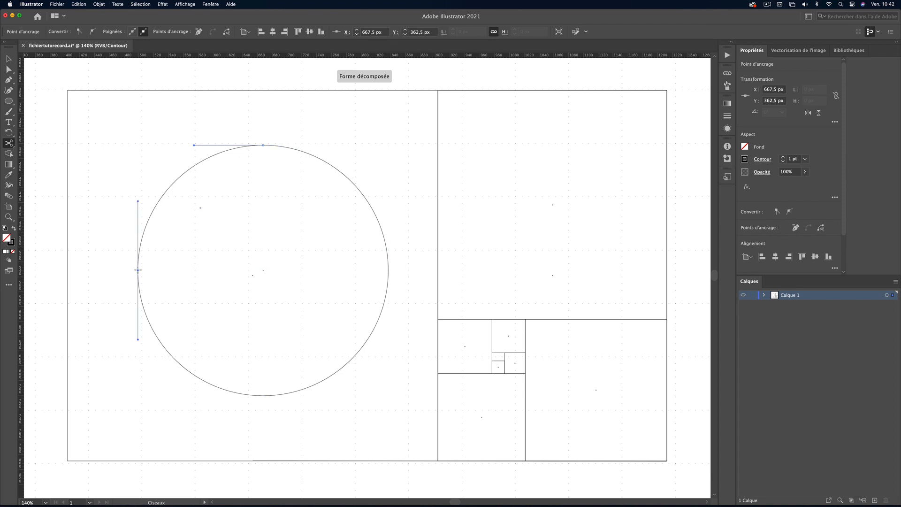
pyautogui.press('a')
pyautogui.click(296, 150)
pyautogui.press('Delete')
pyautogui.press('Delete')
# Move the quarter arc to the large square's upper-left corner and scale it to fill that square
pyautogui.press('v')
pyautogui.moveTo(184, 185); pyautogui.dragTo(117, 131)
pyautogui.moveTo(193, 215); pyautogui.dragTo(452, 463)
# Copy the arc into the upper-right and lower-right squares, scaling and rotating each copy to continue the spiral
pyautogui.moveTo(316, 112); pyautogui.dragTo(546, 120)
pyautogui.moveTo(298, 460); pyautogui.dragTo(438, 319)
pyautogui.moveTo(670, 321); pyautogui.dragTo(435, 323)
pyautogui.moveTo(652, 239); pyautogui.dragTo(651, 381)
pyautogui.moveTo(439, 233); pyautogui.dragTo(525, 319)
pyautogui.moveTo(671, 472); pyautogui.dragTo(523, 465)
# Extend the spiral with fitted arc copies in the right column's lower-left square and the square above it
pyautogui.moveTo(608, 435); pyautogui.dragTo(520, 436)
pyautogui.moveTo(579, 320); pyautogui.dragTo(525, 374)
pyautogui.moveTo(529, 465); pyautogui.dragTo(434, 465)
pyautogui.moveTo(455, 425); pyautogui.dragTo(455, 370)
pyautogui.moveTo(525, 406); pyautogui.dragTo(492, 374)
# Complete the spiral with scaled and rotated arc copies in the remaining smallest squares, and switch the outline display
pyautogui.moveTo(495, 332); pyautogui.dragTo(521, 357)
pyautogui.moveTo(493, 341); pyautogui.dragTo(501, 377)
pyautogui.moveTo(520, 368); pyautogui.dragTo(504, 361)
pyautogui.moveTo(508, 377); pyautogui.dragTo(489, 376)
pyautogui.click(351, 359)
pyautogui.press('super+y')
pyautogui.press('super+plus')
pyautogui.press('super+plus')
pyautogui.press('super+plus')
pyautogui.hscroll(5, 350, 361)
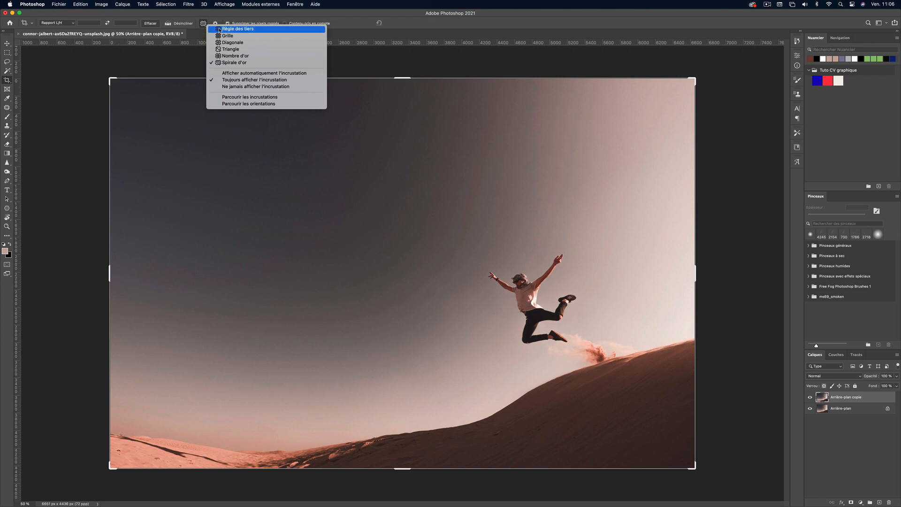
# Switch to Photoshop, overlay the Spirale d'or crop guide, cycle its orientation and move the photo so the jumper sits at the spiral's centre
pyautogui.click(236, 63)
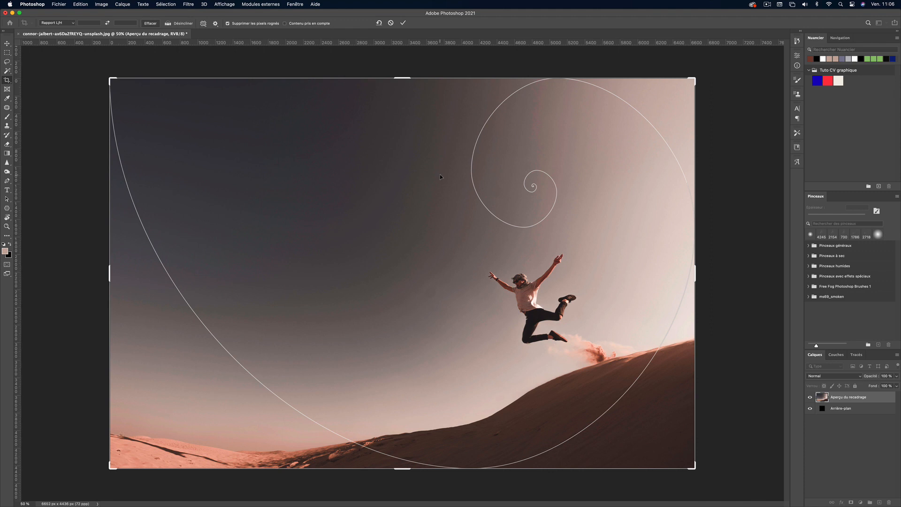
pyautogui.hotkey('shift', 'o')
pyautogui.hotkey('shift', 'o')
pyautogui.hotkey('shift', 'o')
pyautogui.hotkey('shift', 'o')
pyautogui.hotkey('shift', 'o')
pyautogui.moveTo(535, 263); pyautogui.dragTo(535, 192)
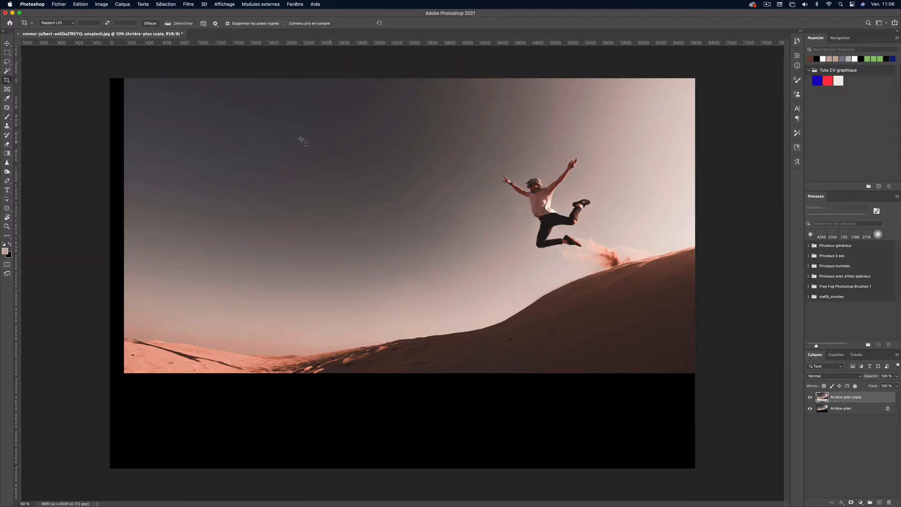
# Select the empty strips beside and below the photo and fill them with Content-Aware Fill, painting a custom sampling area
pyautogui.click(7, 53)
pyautogui.moveTo(146, 233); pyautogui.dragTo(718, 469)
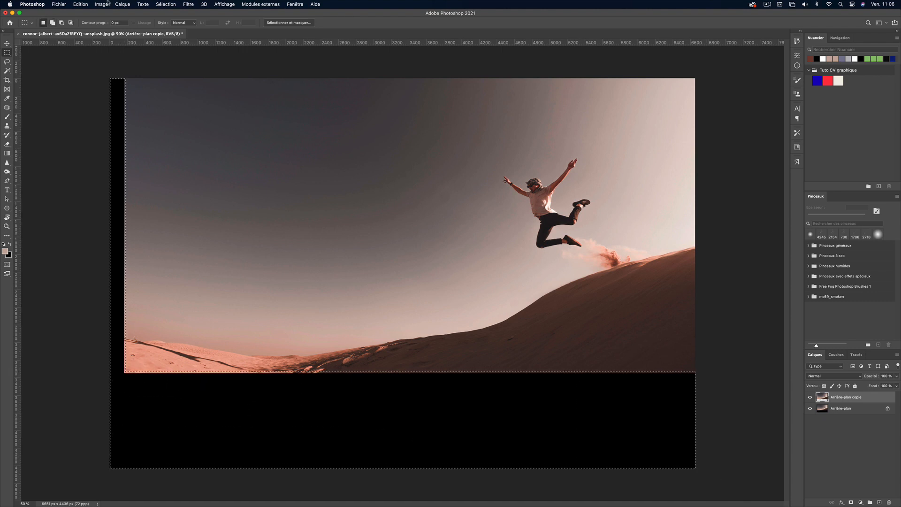
pyautogui.click(80, 4)
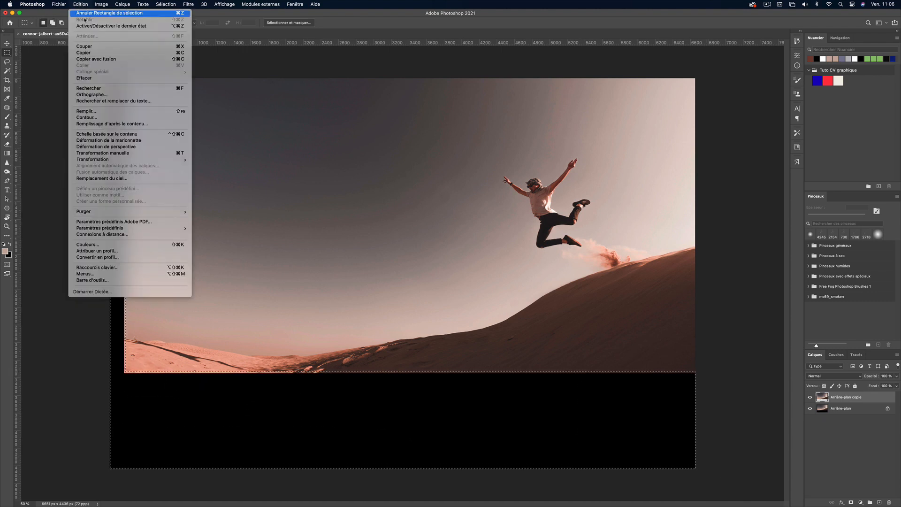
pyautogui.click(112, 124)
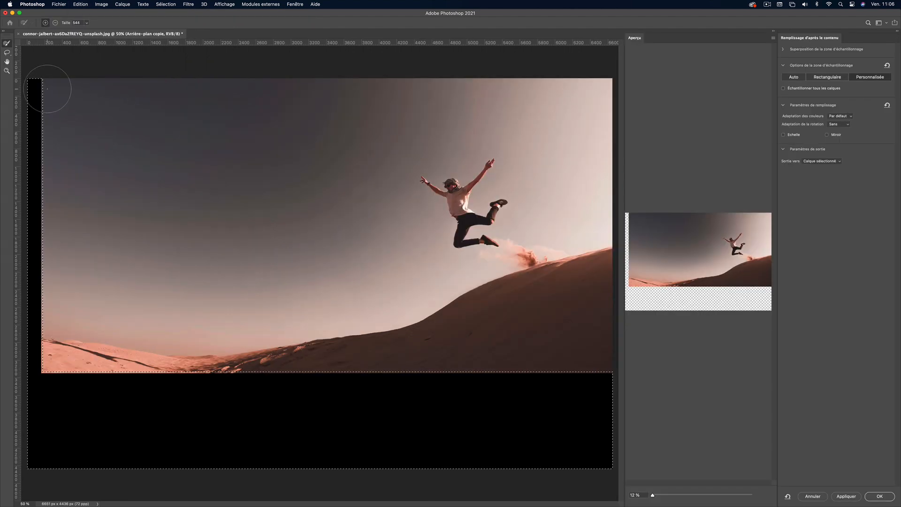
pyautogui.moveTo(67, 103)
pyautogui.mouseDown()
pyautogui.moveTo(44, 103)
pyautogui.moveTo(48, 386)
pyautogui.moveTo(44, 374)
pyautogui.moveTo(290, 375)
pyautogui.moveTo(611, 347)
pyautogui.mouseUp()
pyautogui.moveTo(550, 362)
pyautogui.mouseDown()
pyautogui.moveTo(604, 362)
pyautogui.moveTo(488, 353)
pyautogui.moveTo(460, 331)
pyautogui.moveTo(608, 294)
pyautogui.mouseUp()
pyautogui.press('Return')
# Select the flawed lower-left area, about 2474 × 1183 px, and refill it with Content-Aware Fill sampling the surrounding sand
pyautogui.moveTo(110, 364); pyautogui.dragTo(322, 478)
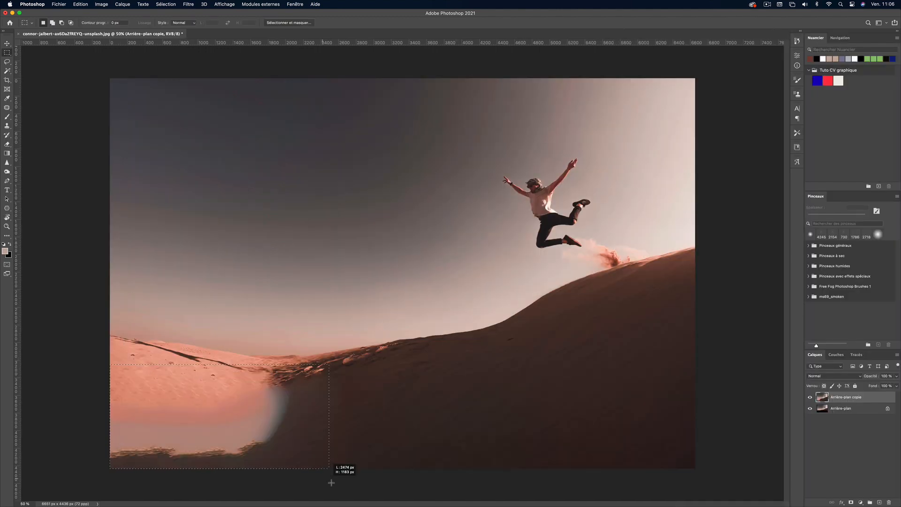
pyautogui.click(80, 4)
pyautogui.click(104, 126)
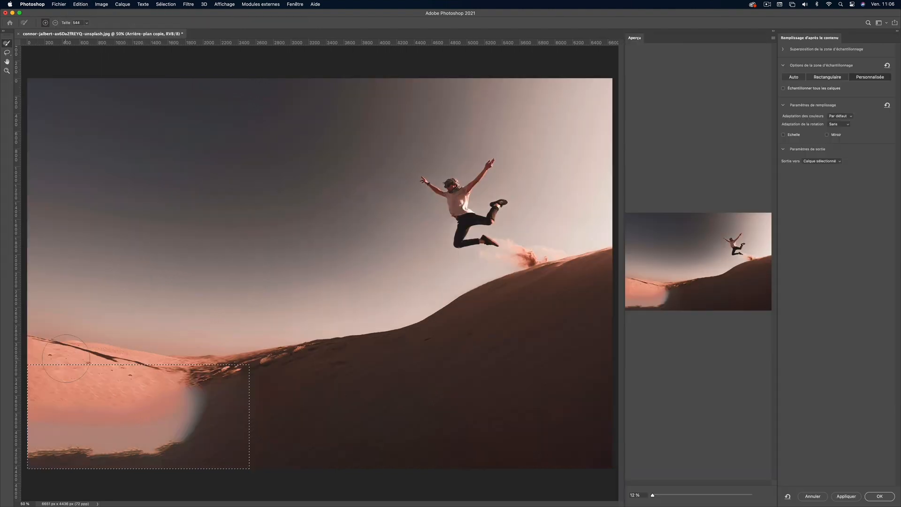
pyautogui.moveTo(263, 359)
pyautogui.mouseDown()
pyautogui.moveTo(267, 460)
pyautogui.moveTo(282, 472)
pyautogui.mouseUp()
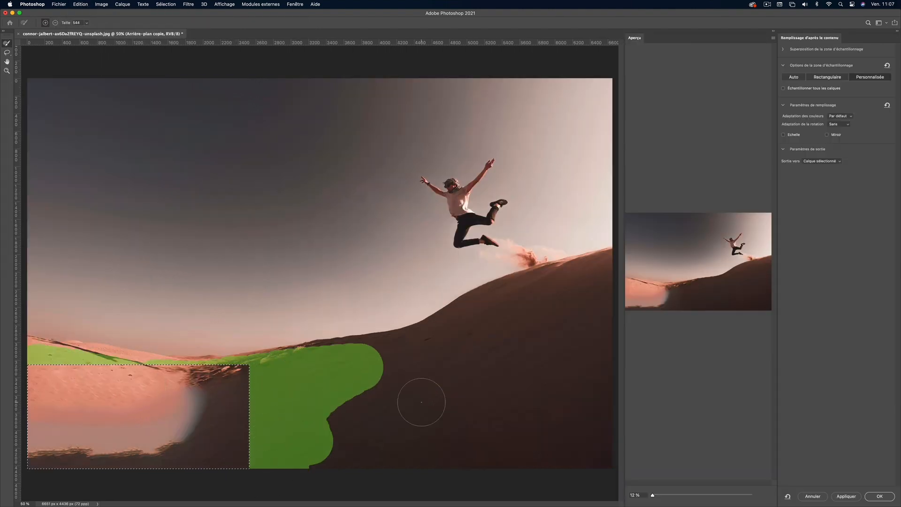
pyautogui.press('Return')
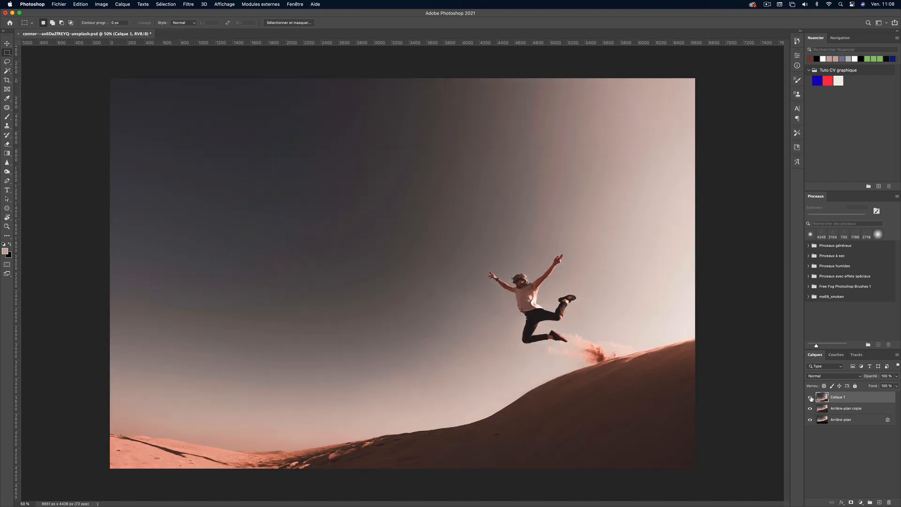
# Toggle the visibility of the Arrière-plan copie layer to compare the retouched photo with the layer beneath
pyautogui.click(810, 398)
pyautogui.click(810, 398)
pyautogui.click(810, 398)
pyautogui.click(810, 398)
pyautogui.click(810, 398)
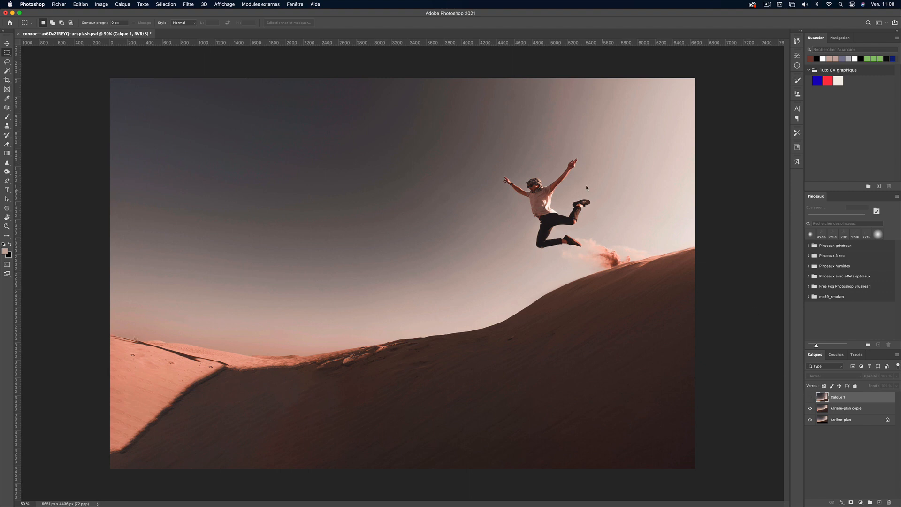